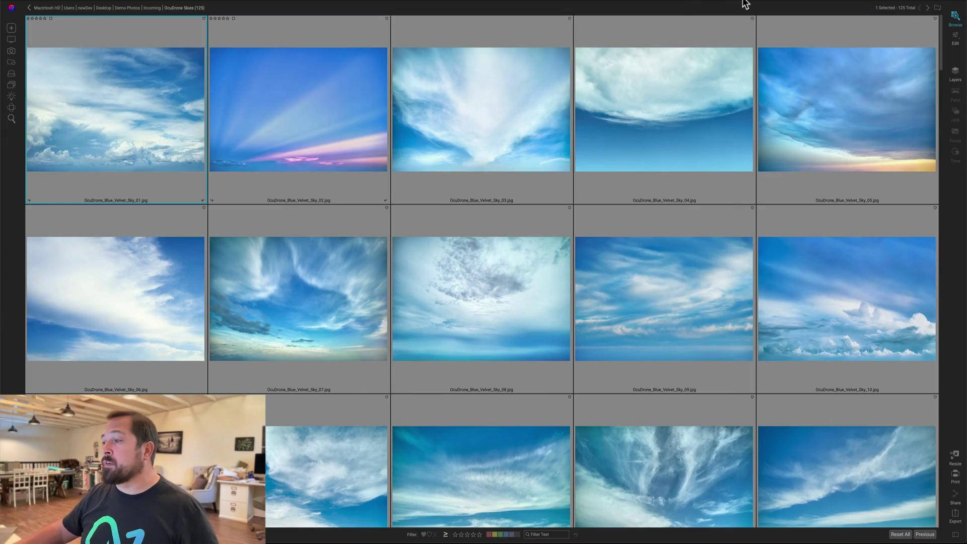
Step: Scroll down the edit panels to reach Sky Swap AI for the lake tree photo
{"action": "scroll", "coordinate": [681, 84], "scroll_direction": "down", "scroll_amount": 3}
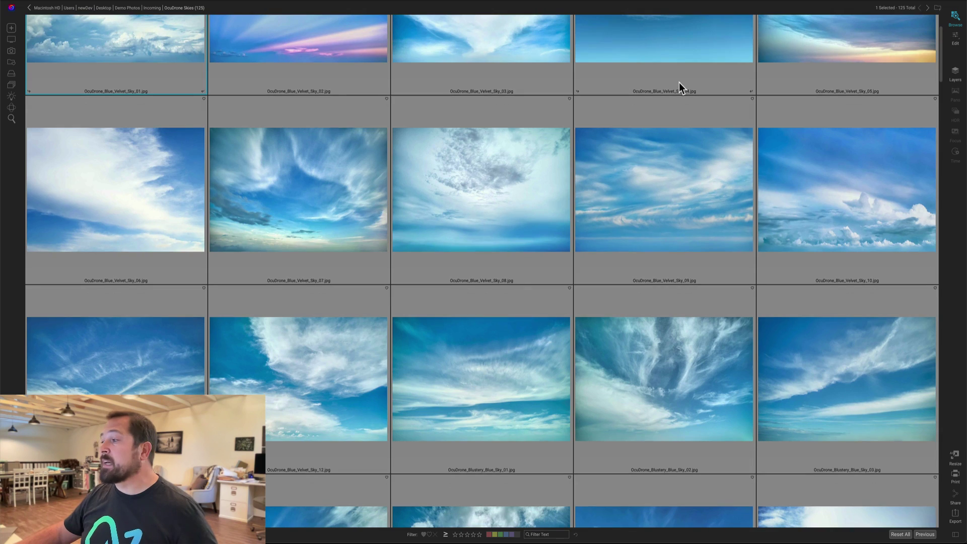
{"action": "scroll", "coordinate": [679, 82], "scroll_direction": "down", "scroll_amount": 10}
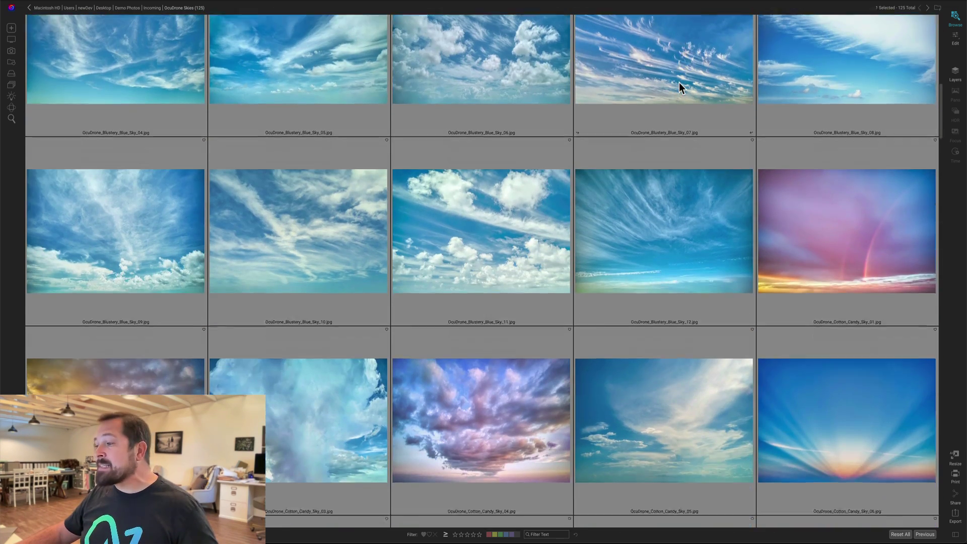
{"action": "scroll", "coordinate": [679, 87], "scroll_direction": "down", "scroll_amount": 7}
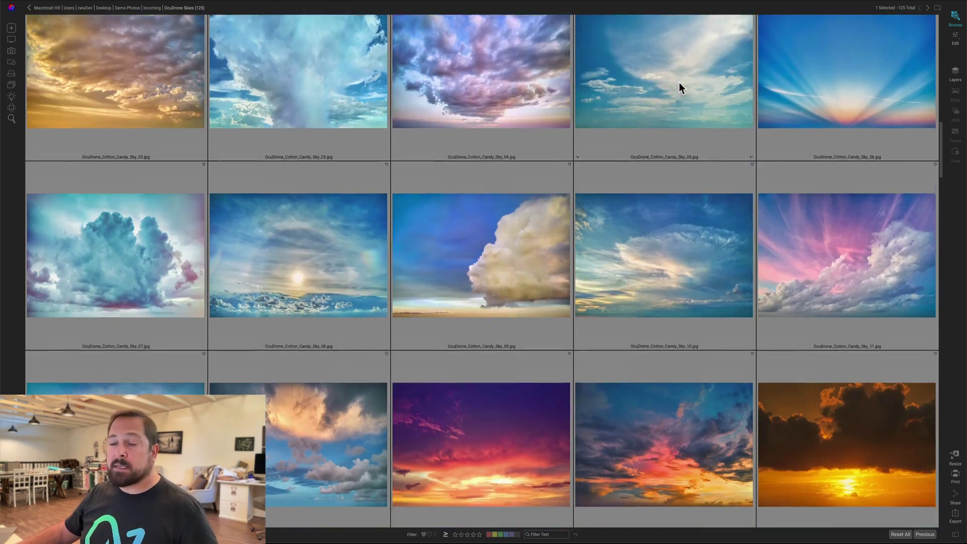
{"action": "scroll", "coordinate": [679, 87], "scroll_direction": "down", "scroll_amount": 5}
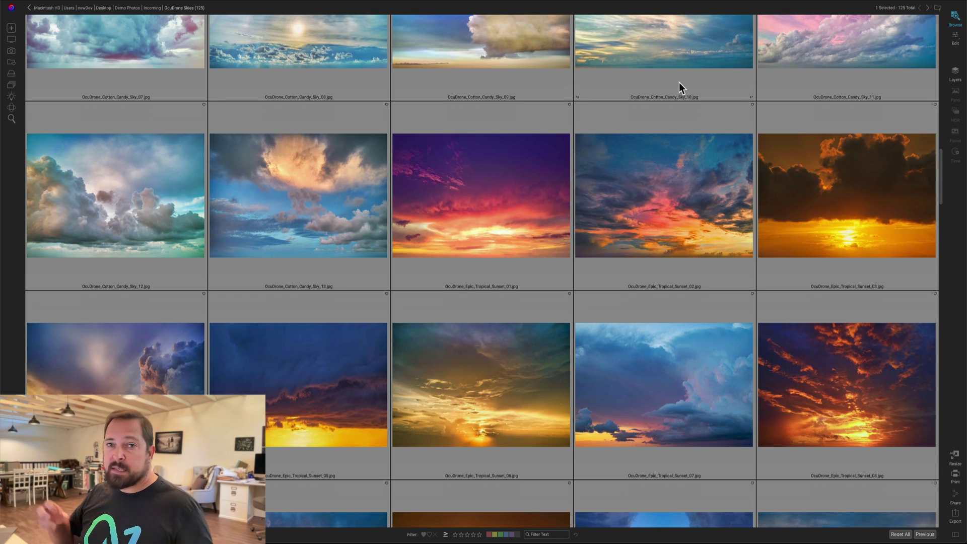
{"action": "scroll", "coordinate": [679, 86], "scroll_direction": "down", "scroll_amount": 6}
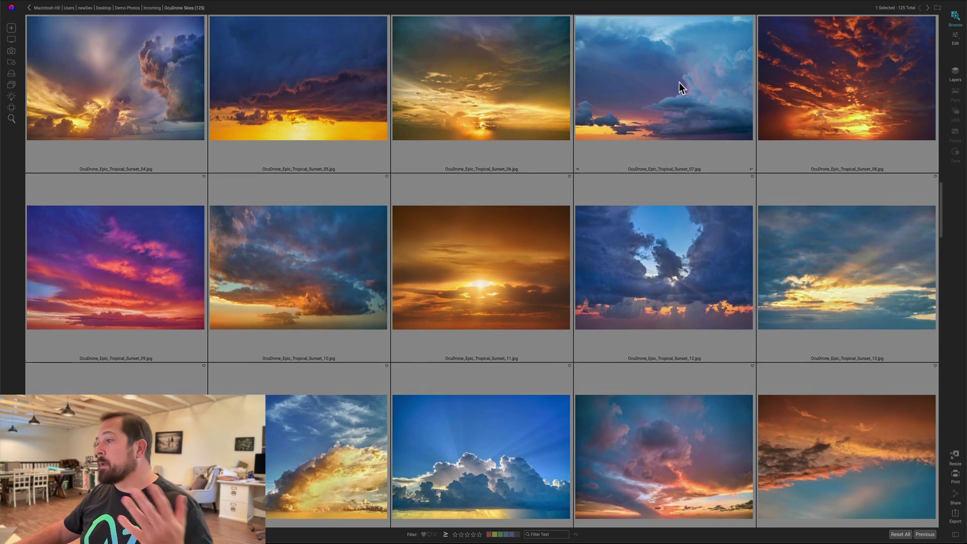
{"action": "scroll", "coordinate": [679, 83], "scroll_direction": "down", "scroll_amount": 10}
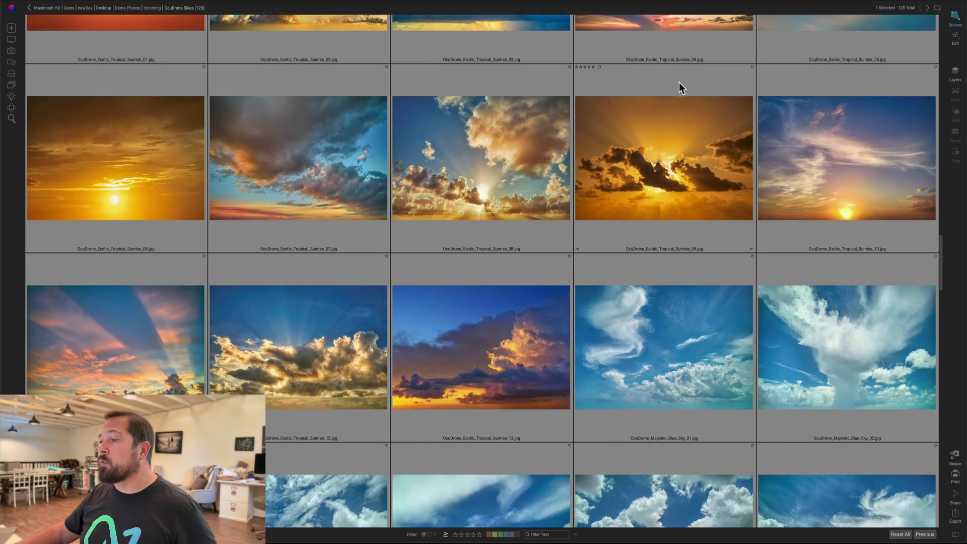
{"action": "scroll", "coordinate": [679, 87], "scroll_direction": "down", "scroll_amount": 2}
{"action": "scroll", "coordinate": [679, 87], "scroll_direction": "down", "scroll_amount": 2}
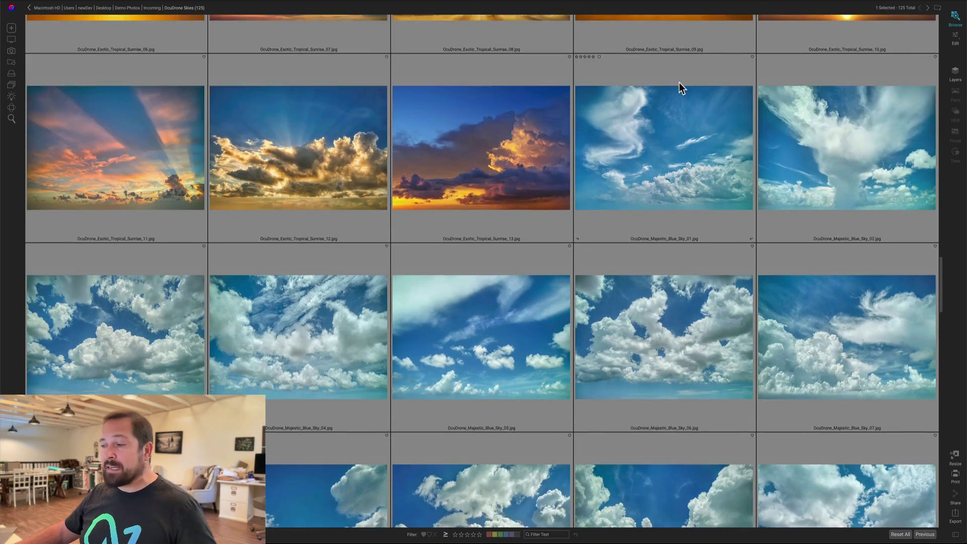
{"action": "scroll", "coordinate": [679, 83], "scroll_direction": "down", "scroll_amount": 11}
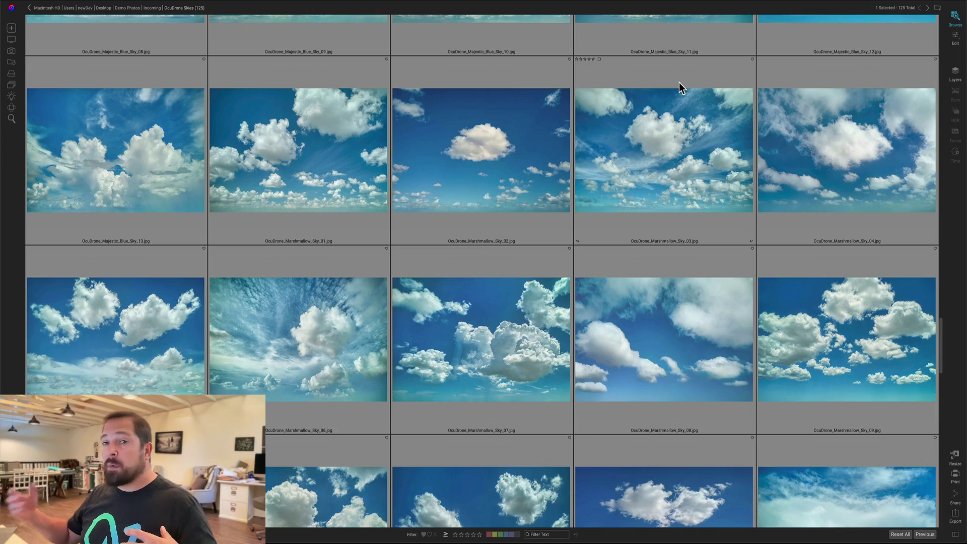
{"action": "scroll", "coordinate": [680, 83], "scroll_direction": "down", "scroll_amount": 2}
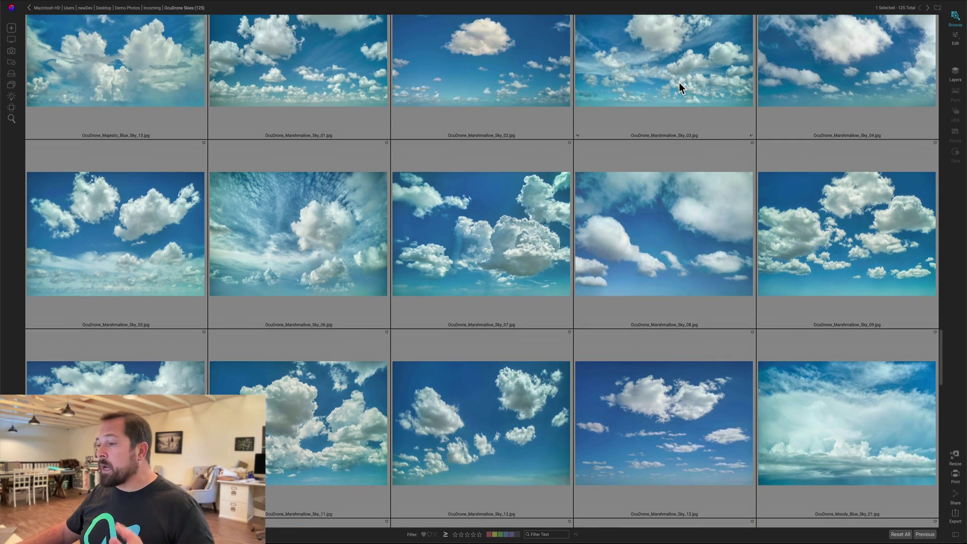
{"action": "scroll", "coordinate": [680, 83], "scroll_direction": "down", "scroll_amount": 10}
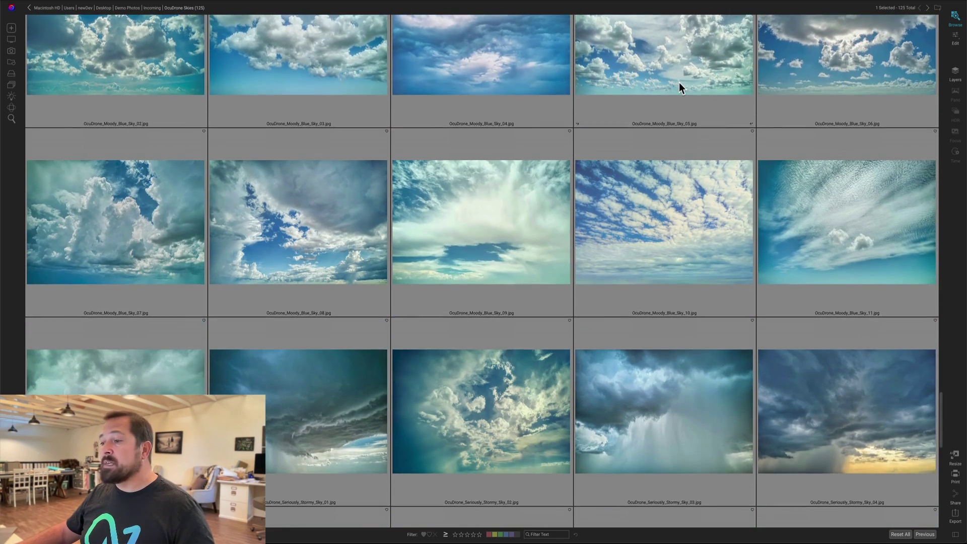
{"action": "scroll", "coordinate": [679, 82], "scroll_direction": "down", "scroll_amount": 7}
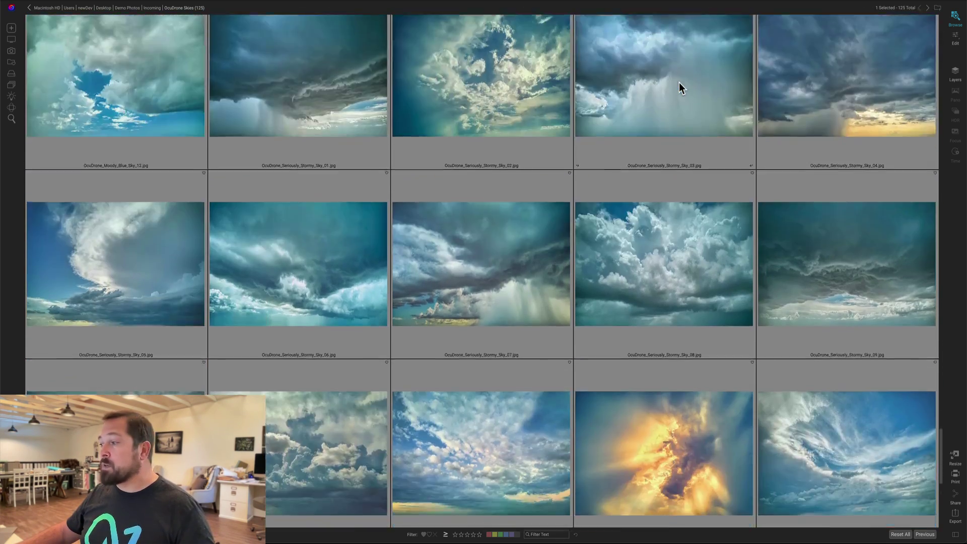
{"action": "scroll", "coordinate": [680, 83], "scroll_direction": "down", "scroll_amount": 8}
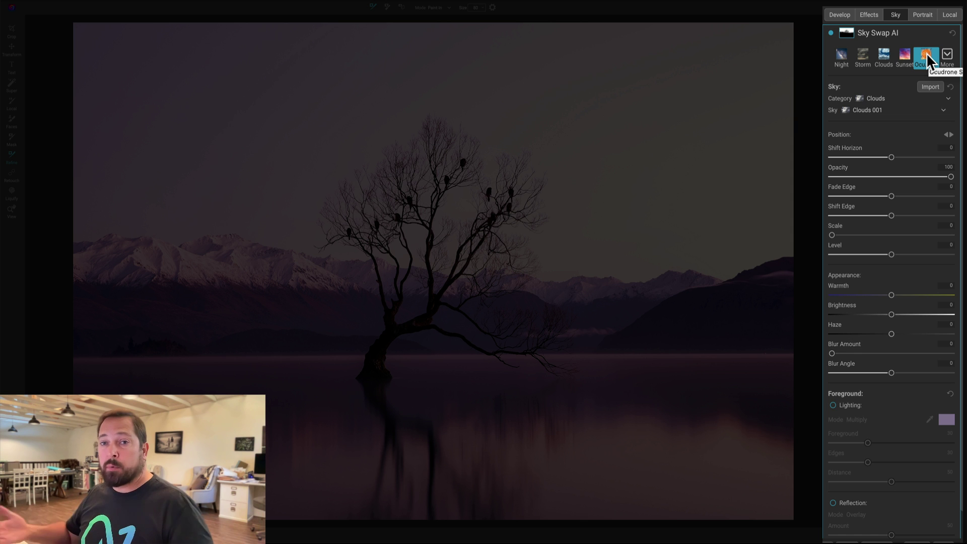
Step: Choose OcuDrone Cotton Candy as the sky category
{"action": "left_click", "coordinate": [897, 104]}
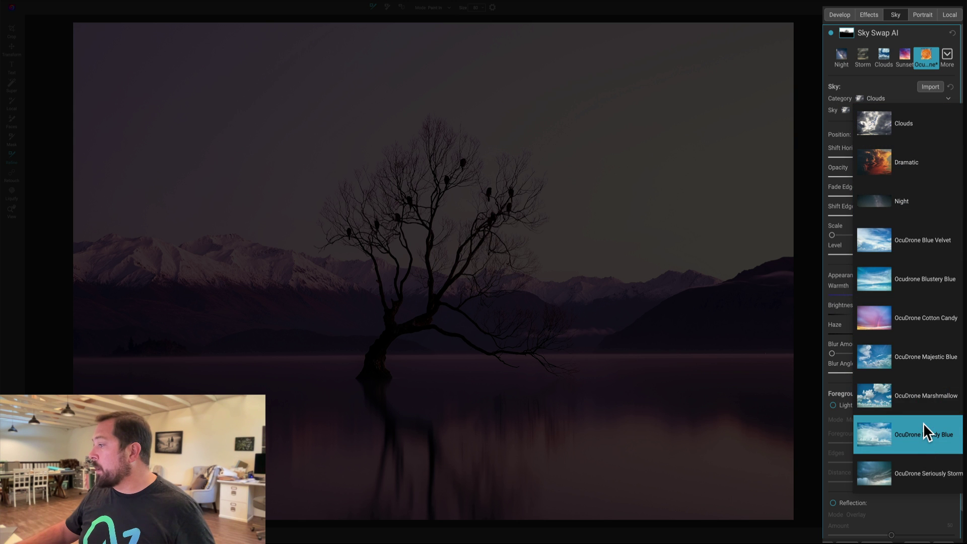
{"action": "scroll", "coordinate": [924, 426], "scroll_direction": "down", "scroll_amount": 2}
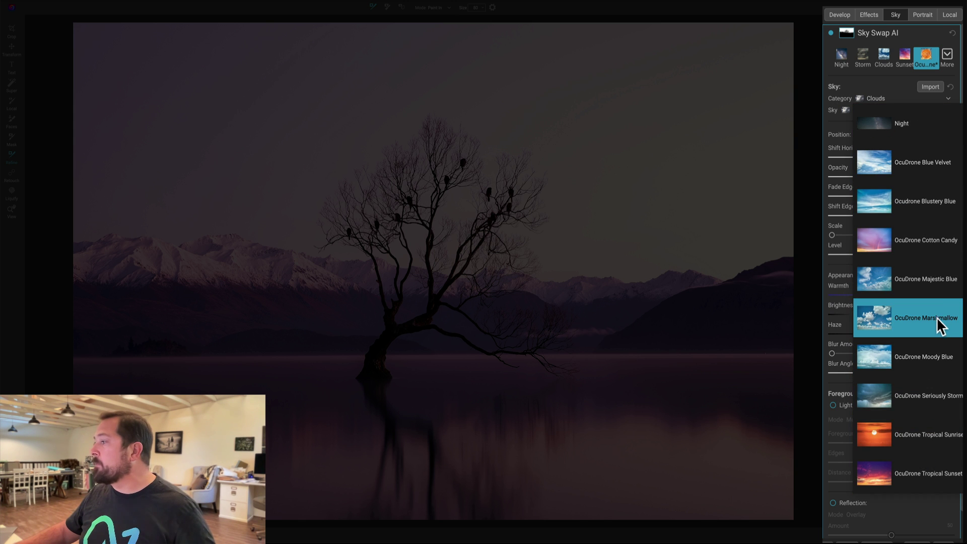
{"action": "left_click", "coordinate": [920, 244]}
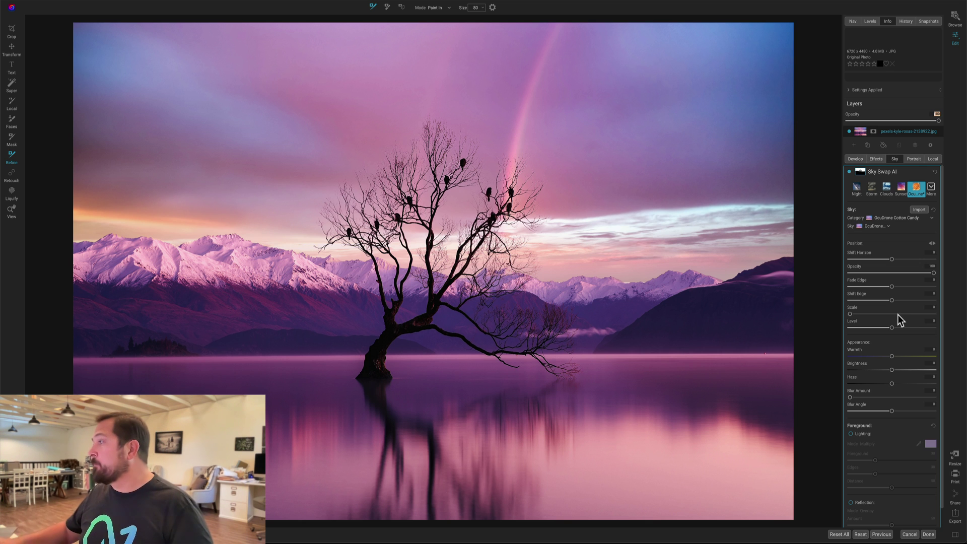
Step: Reflect the sky in the lake, try Cotton Candy Sky_04, then settle on OcuDrone_Cotton_Candy_Sky_11
{"action": "scroll", "coordinate": [898, 320], "scroll_direction": "down", "scroll_amount": 2}
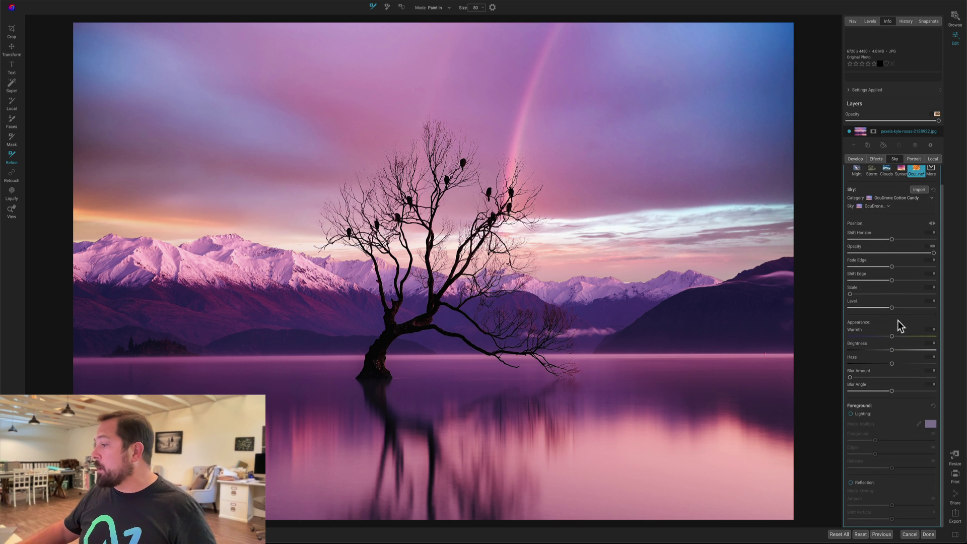
{"action": "left_click", "coordinate": [851, 483]}
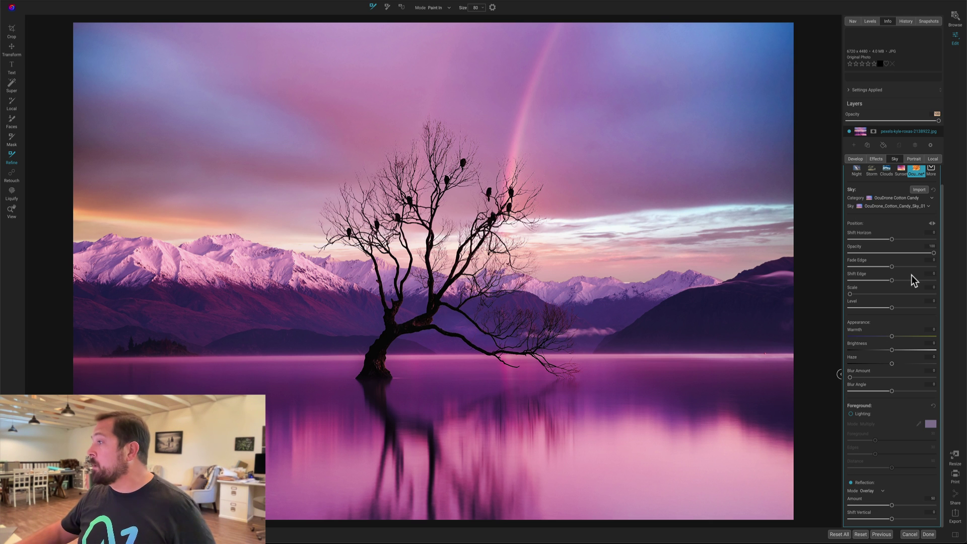
{"action": "left_click", "coordinate": [893, 206]}
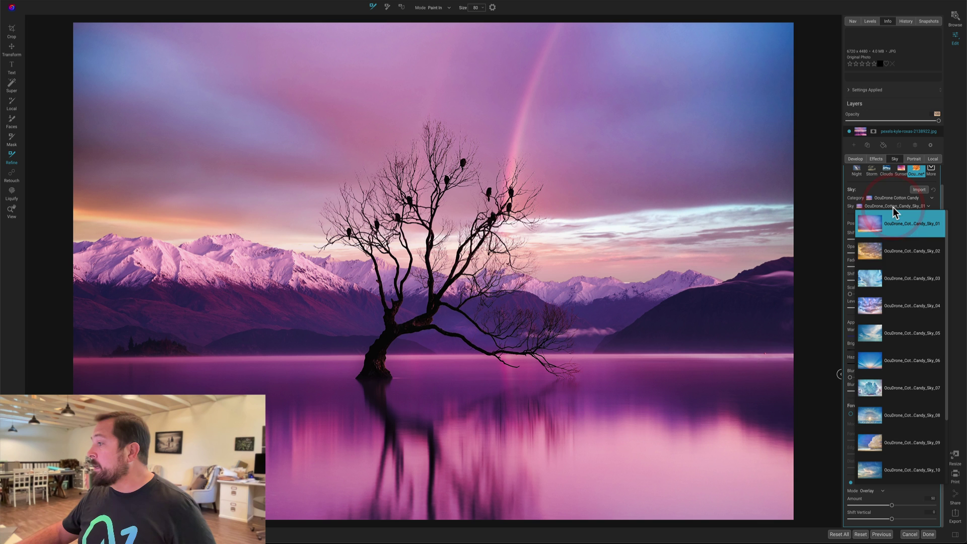
{"action": "left_click", "coordinate": [899, 309]}
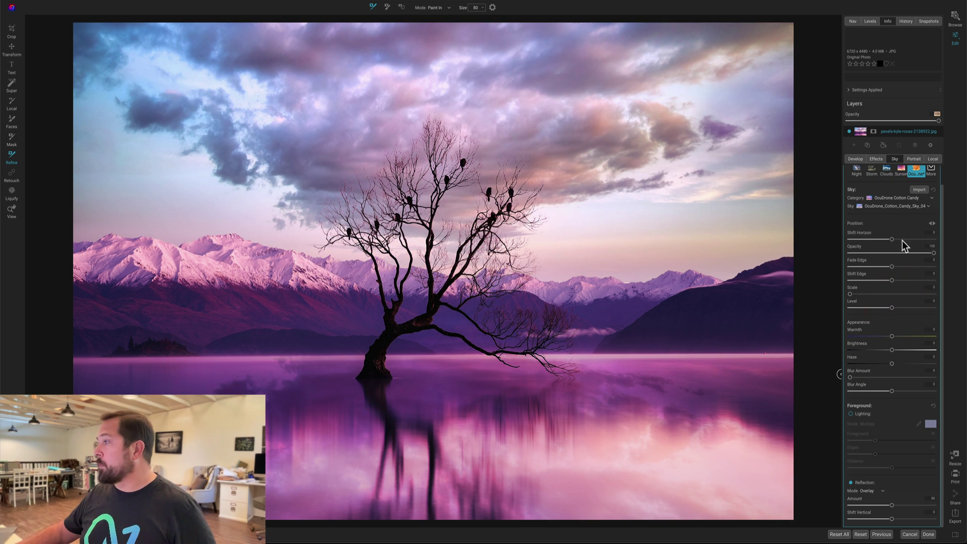
{"action": "left_click", "coordinate": [891, 208]}
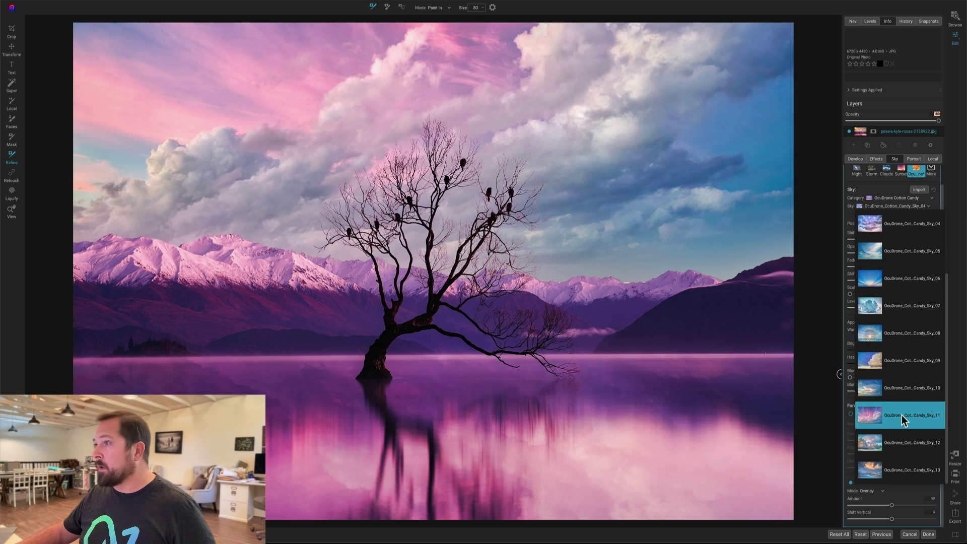
{"action": "left_click", "coordinate": [902, 415]}
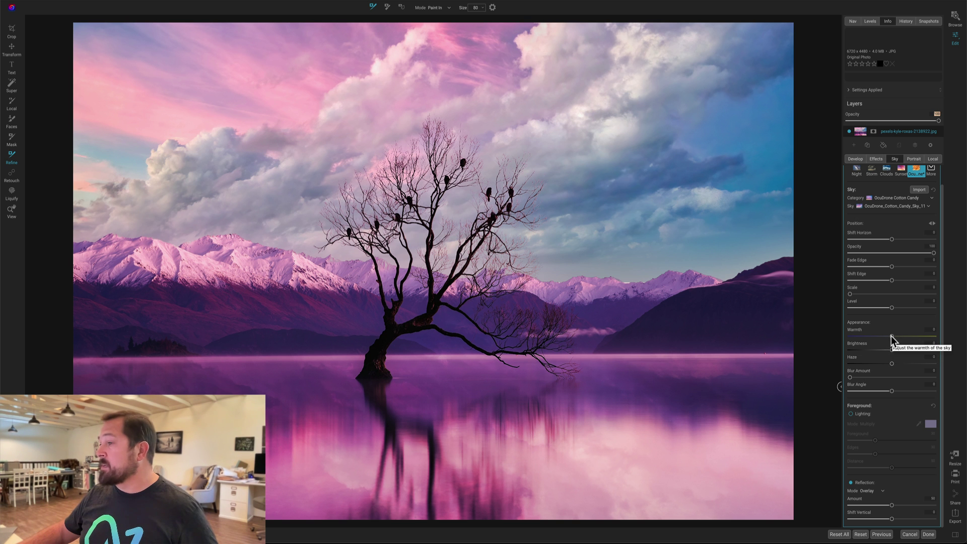
Step: Cool the sky, add foreground lighting tinted with sampled sky blue, and shift the reflection vertically
{"action": "left_click_drag", "start_coordinate": [892, 336], "coordinate": [880, 351]}
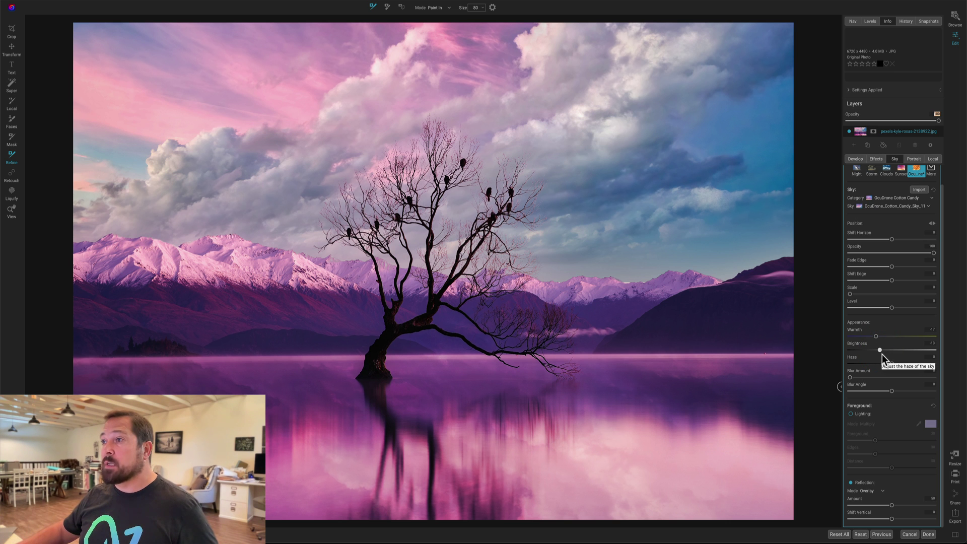
{"action": "left_click", "coordinate": [851, 413]}
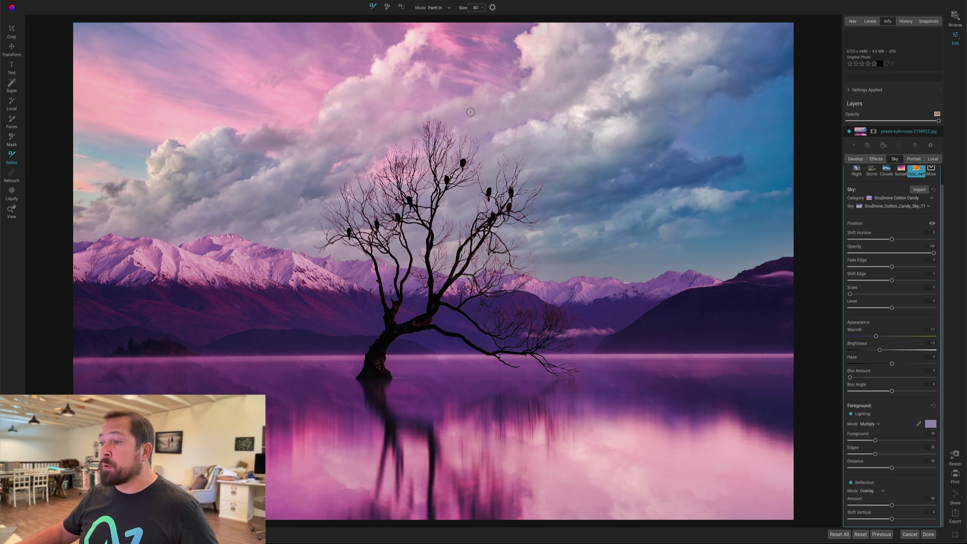
{"action": "left_click", "coordinate": [919, 424]}
{"action": "left_click", "coordinate": [758, 168]}
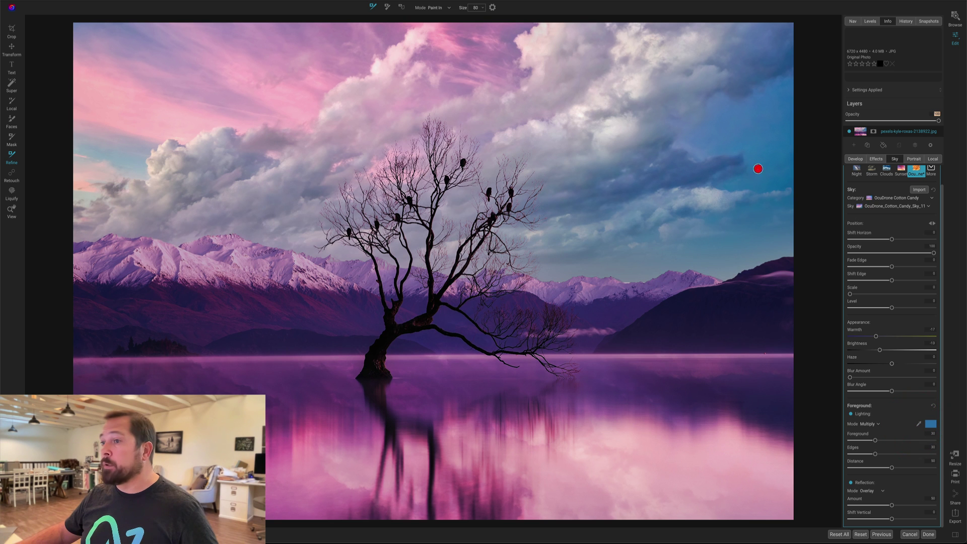
{"action": "left_click_drag", "start_coordinate": [876, 439], "coordinate": [881, 441]}
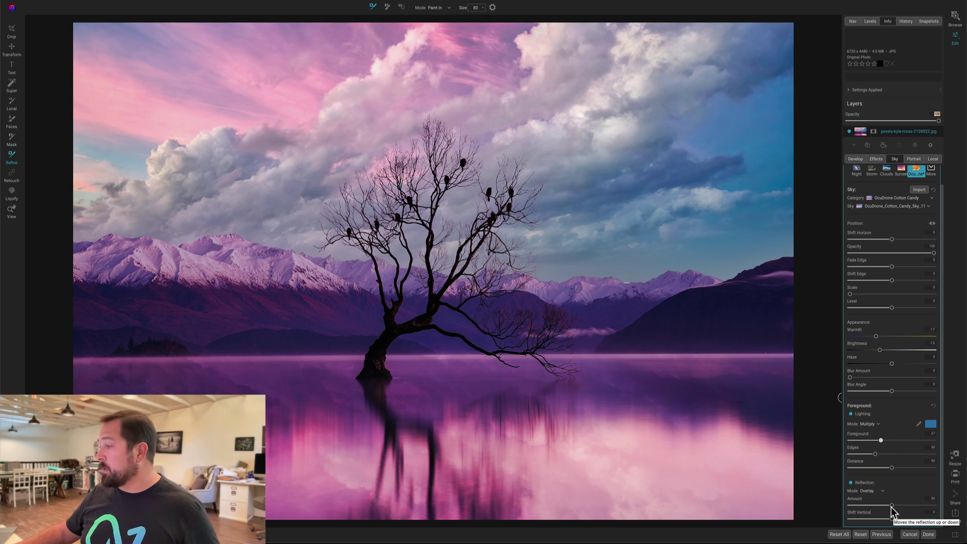
{"action": "left_click_drag", "start_coordinate": [892, 520], "coordinate": [882, 506]}
{"action": "scroll", "coordinate": [879, 491], "scroll_direction": "down", "scroll_amount": 1}
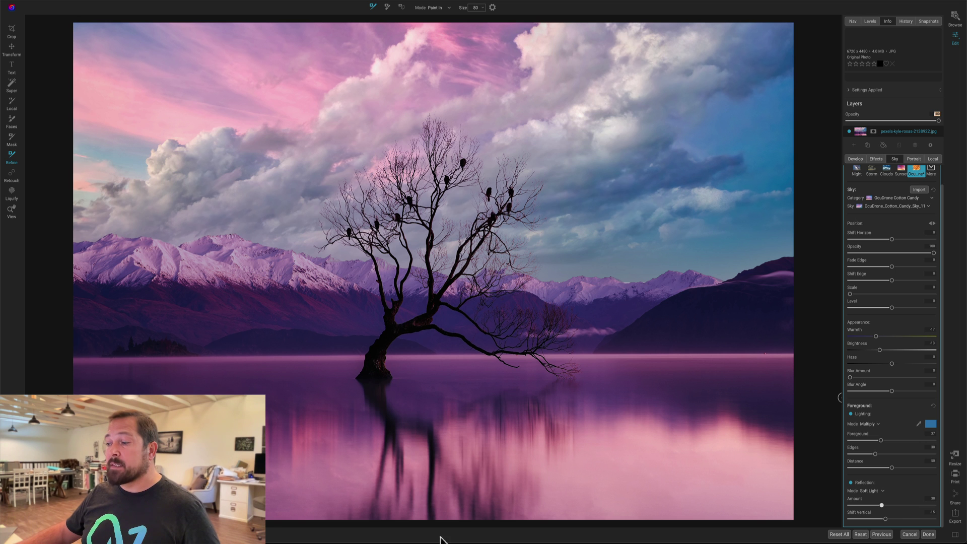
Step: Toggle the sky swap off and back on to compare with the original sky
{"action": "key", "text": "p"}
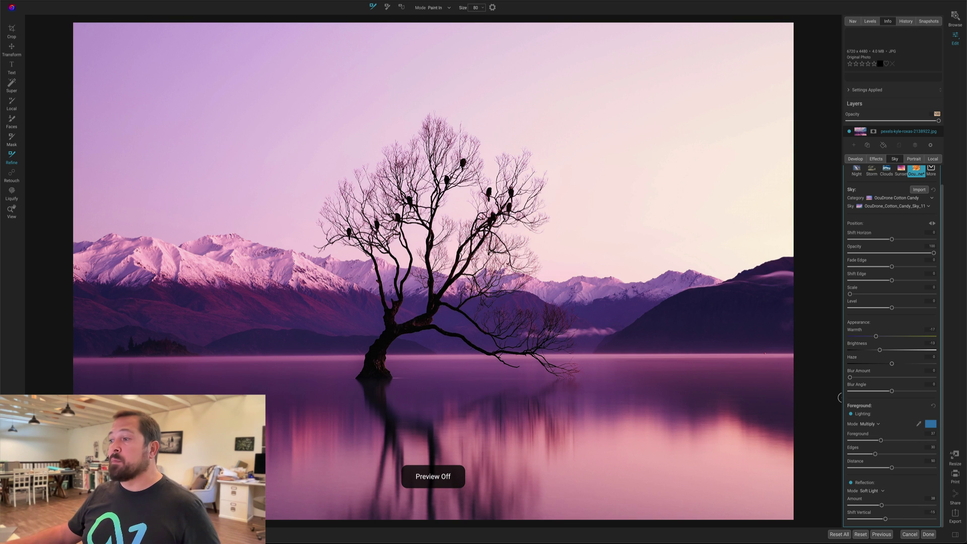
{"action": "key", "text": "p"}
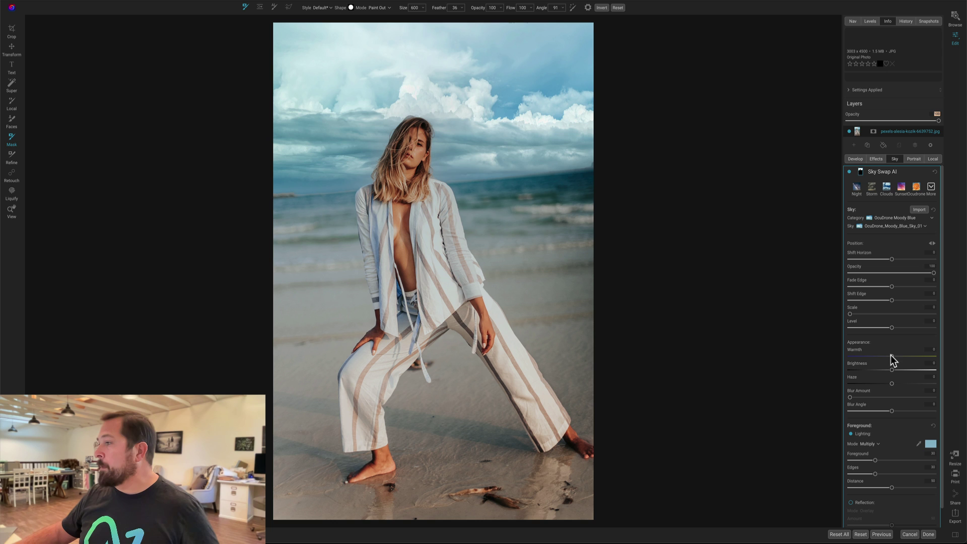
Step: Warm the Moody Blue sky, disable foreground lighting, set Level to -4, and compare with the original
{"action": "left_click", "coordinate": [918, 356]}
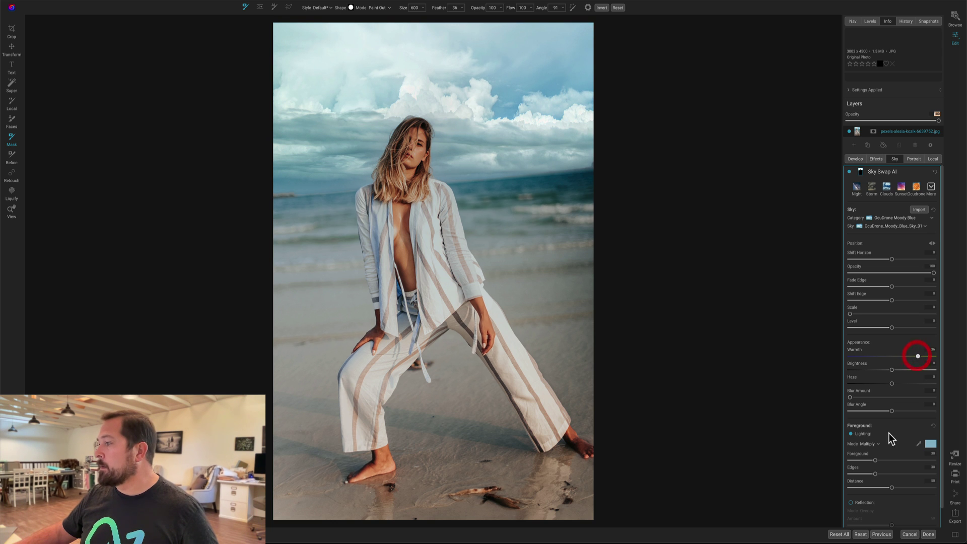
{"action": "left_click", "coordinate": [863, 434]}
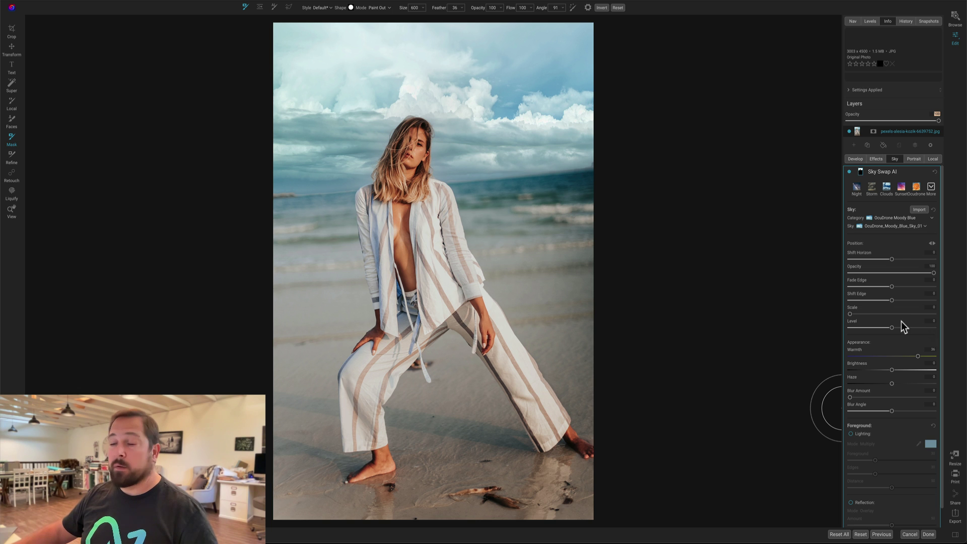
{"action": "mouse_move", "coordinate": [891, 327]}
{"action": "left_mouse_down"}
{"action": "mouse_move", "coordinate": [841, 327]}
{"action": "mouse_move", "coordinate": [887, 324]}
{"action": "left_mouse_up"}
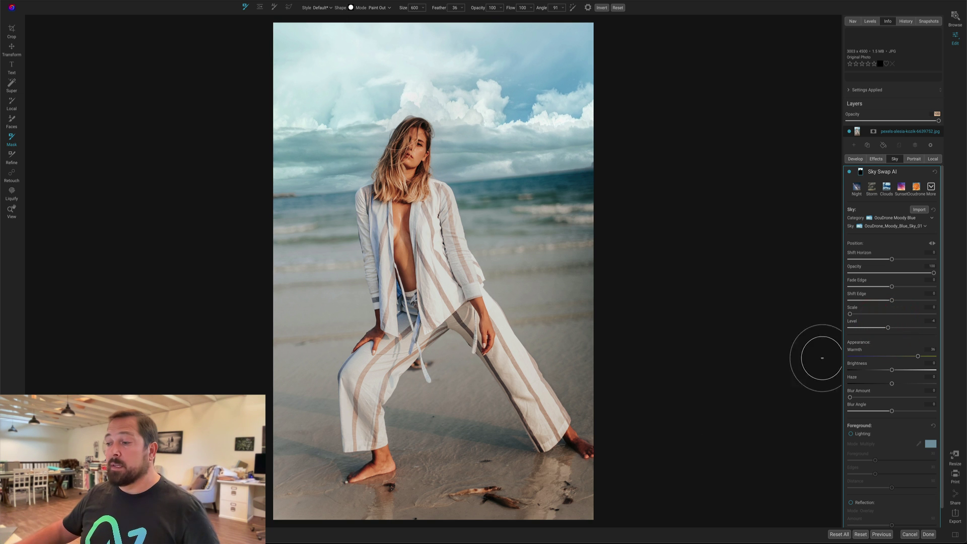
{"action": "key", "text": "backslash"}
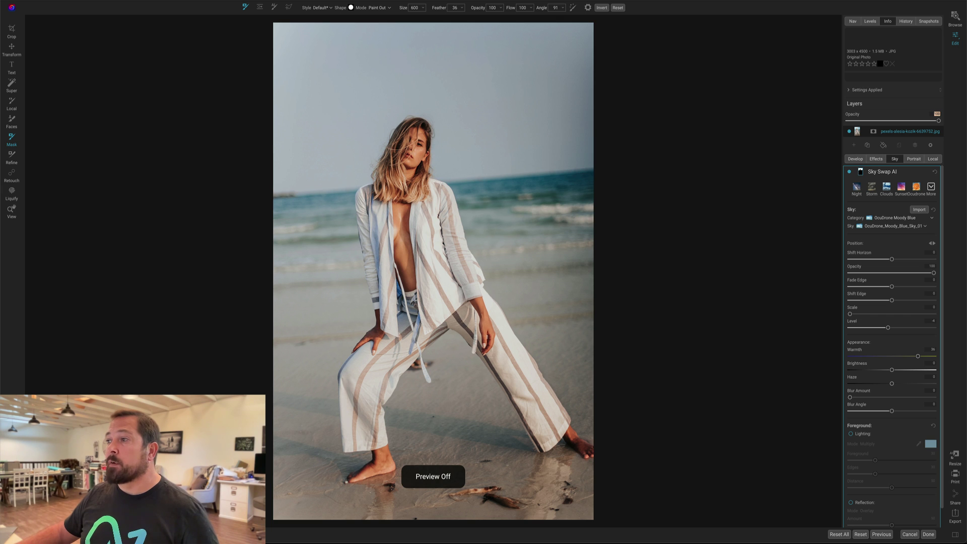
{"action": "key", "text": "backslash"}
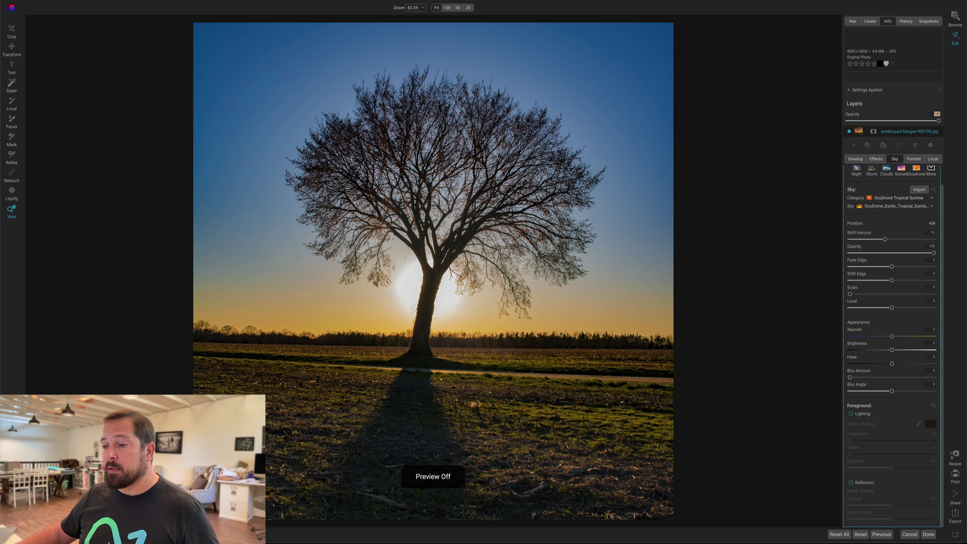
Step: Show the orange Tropical Sunrise sky replacement on the field tree photo again
{"action": "key", "text": "backslash"}
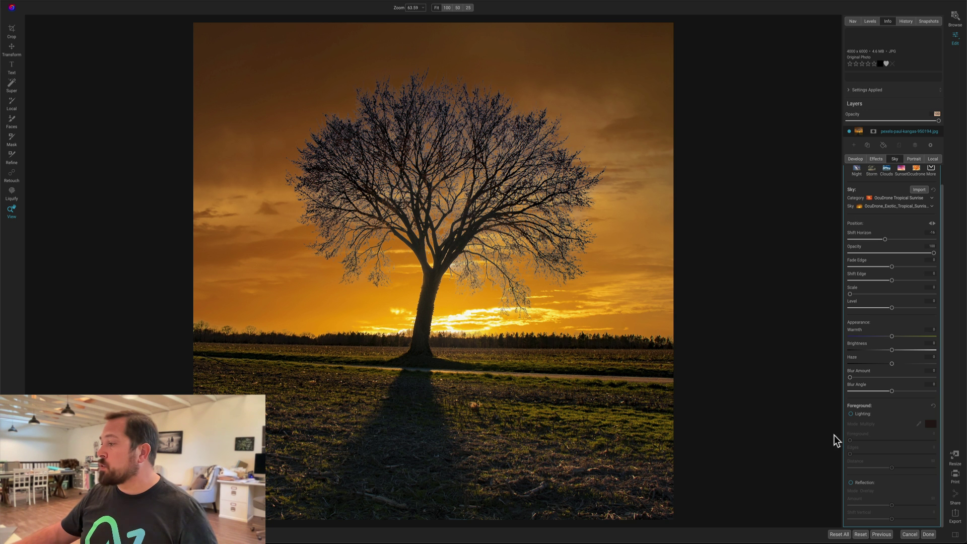
Step: Enable foreground lighting with Edges at 100 and Foreground raised to about 64
{"action": "left_click", "coordinate": [851, 414]}
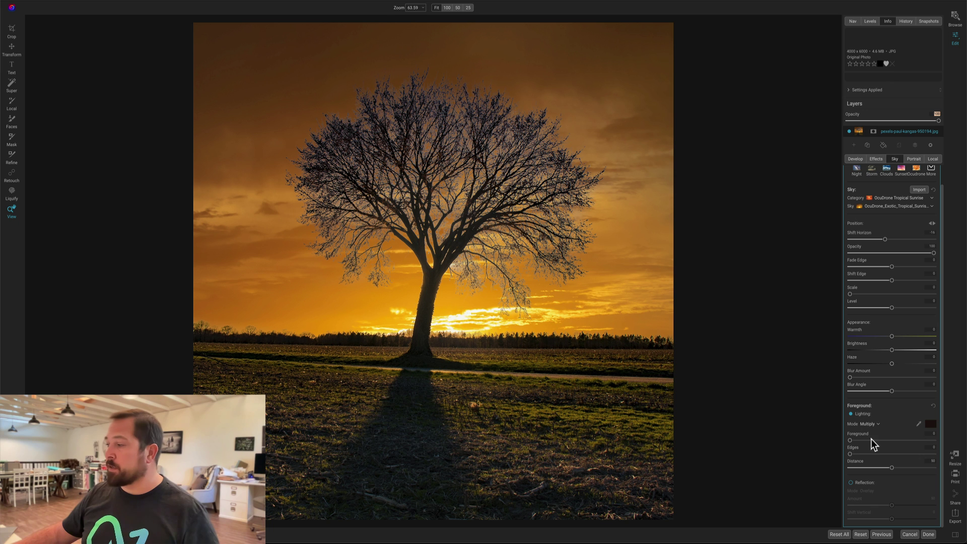
{"action": "left_click_drag", "start_coordinate": [850, 455], "coordinate": [952, 461]}
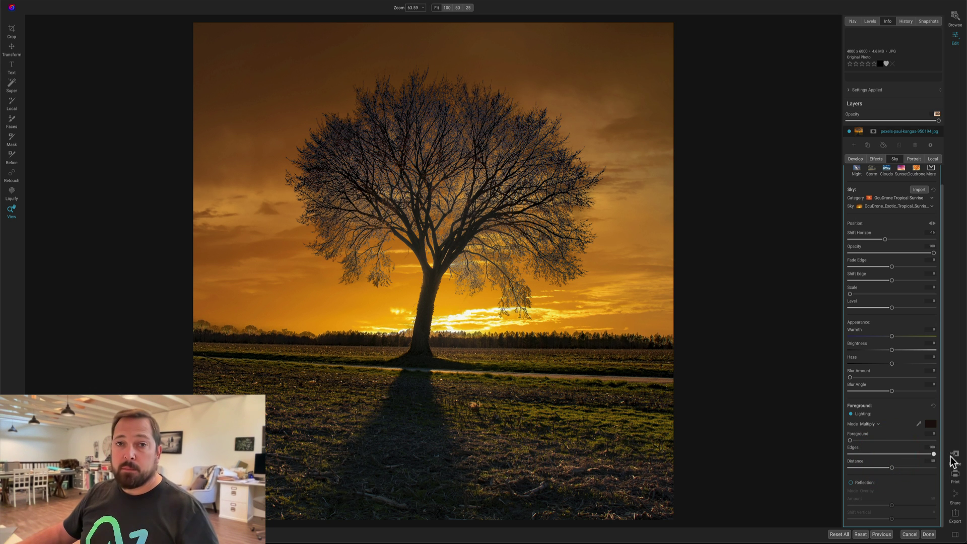
{"action": "left_click", "coordinate": [851, 440]}
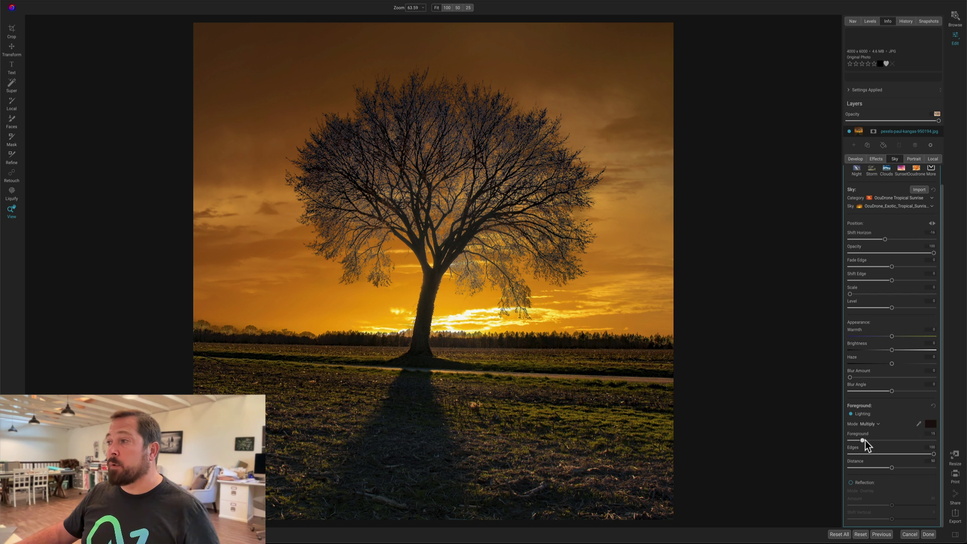
{"action": "left_click_drag", "start_coordinate": [866, 441], "coordinate": [893, 443]}
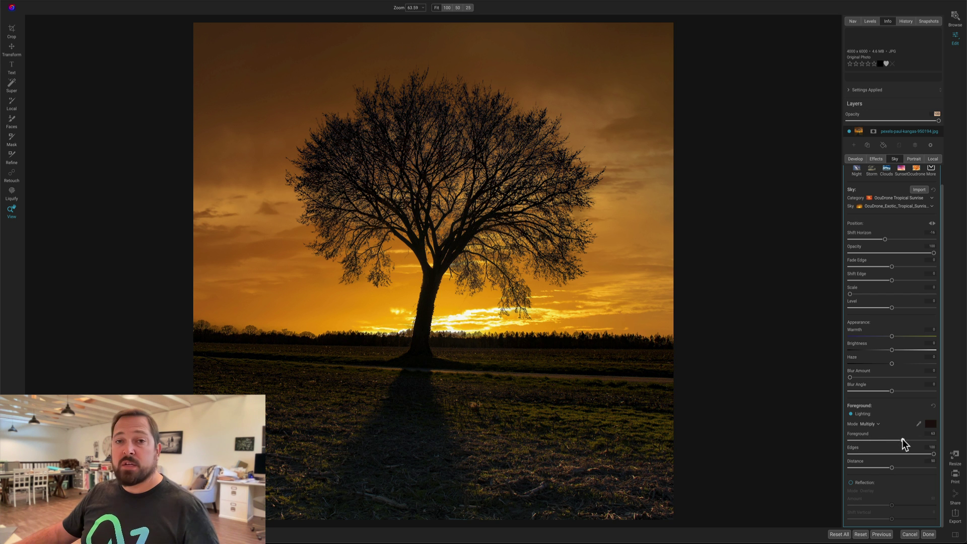
{"action": "left_click_drag", "start_coordinate": [903, 439], "coordinate": [903, 440]}
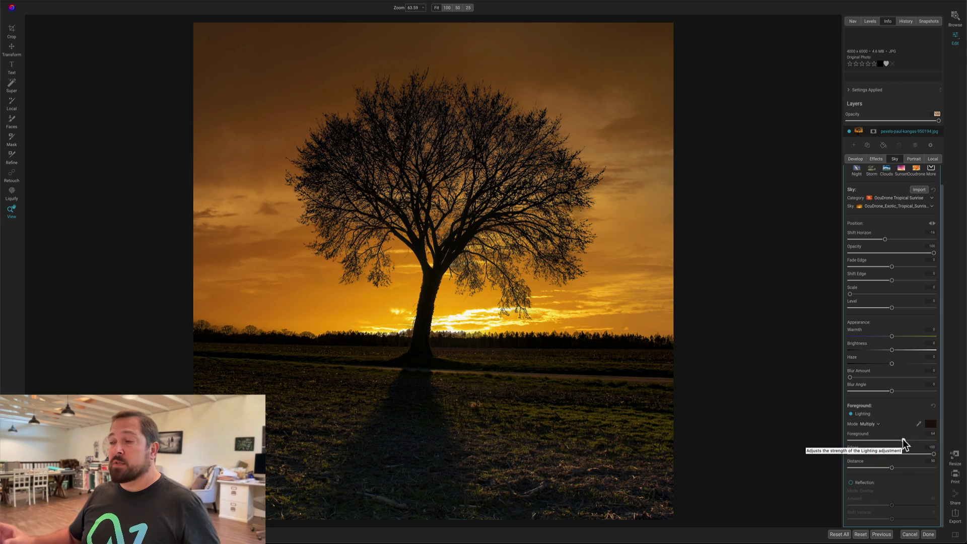